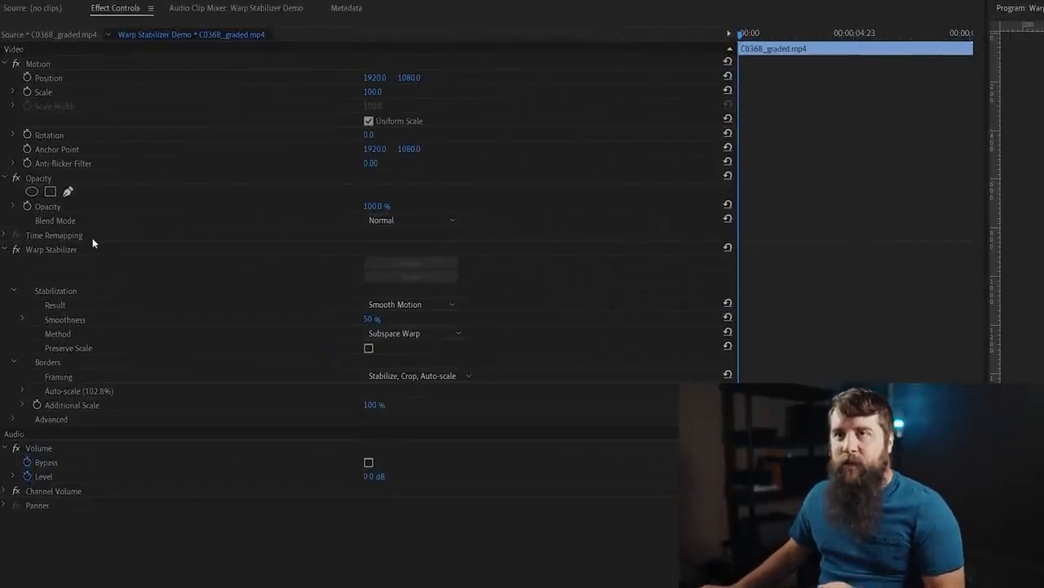
- Remove the Warp Stabilizer effect from the C0368_graded.mp4 clip and undo the removal
key(Delete)
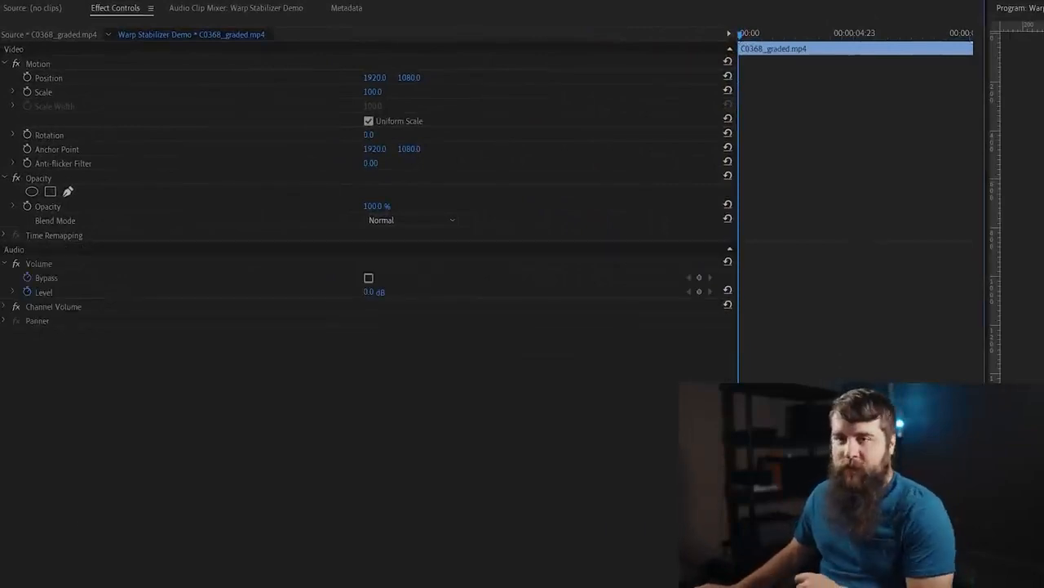
key(ctrl+z)
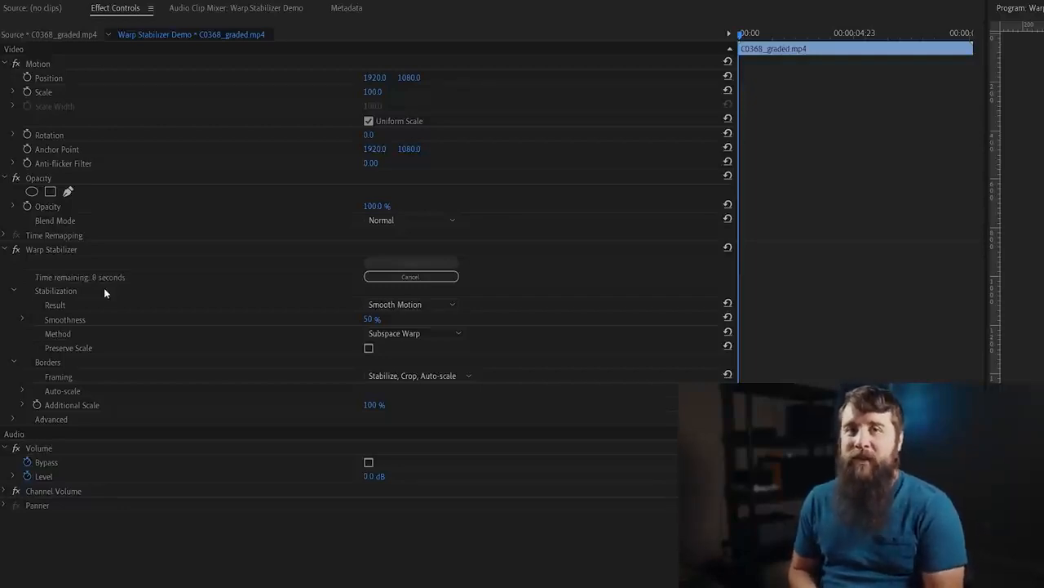
- Expand the Warp Stabilizer's Advanced settings and set its Smoothness to 20%
click(12, 419)
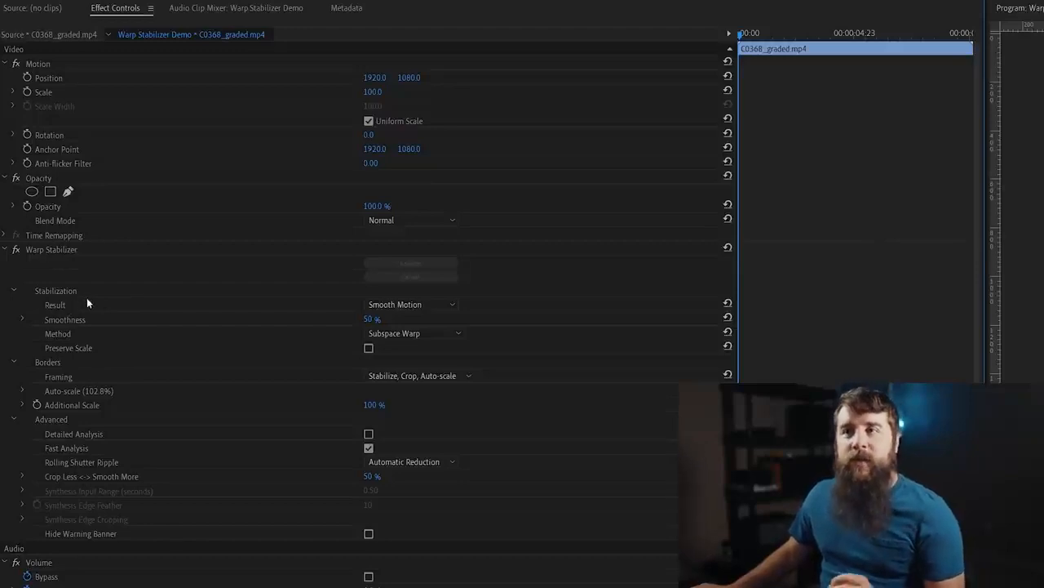
click(454, 306)
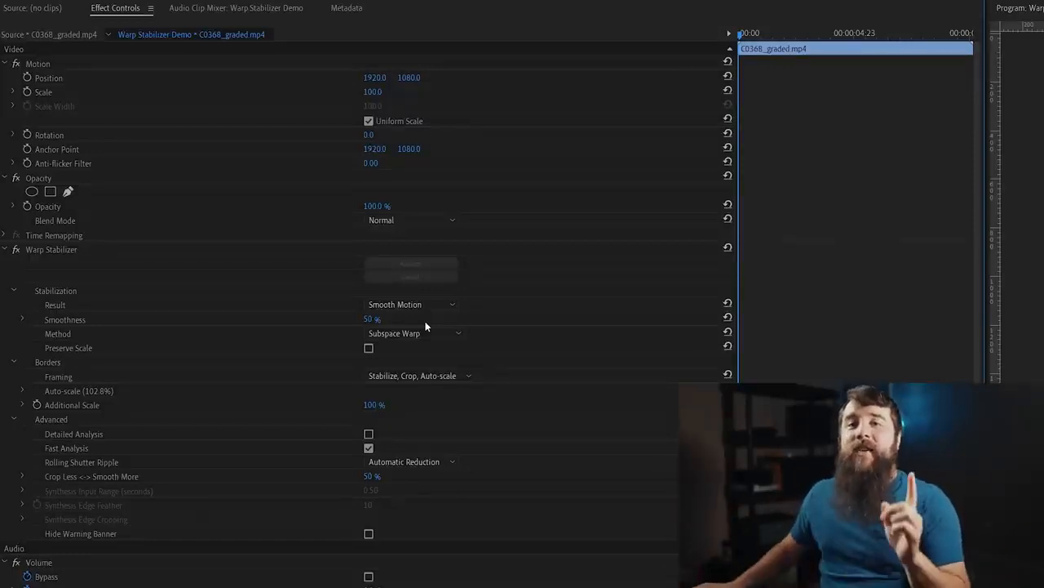
click(369, 319)
text(20)
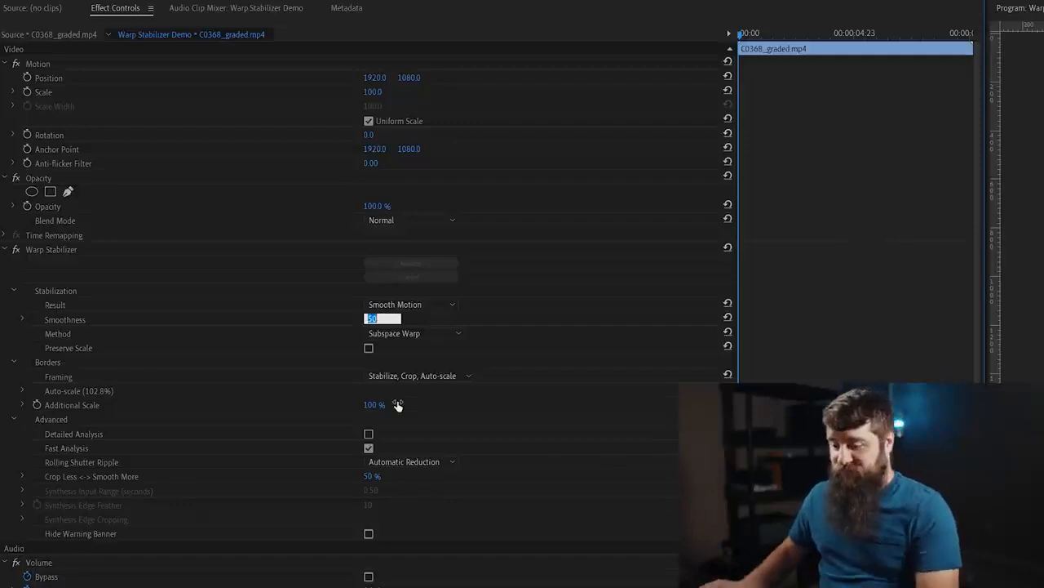
key(Return)
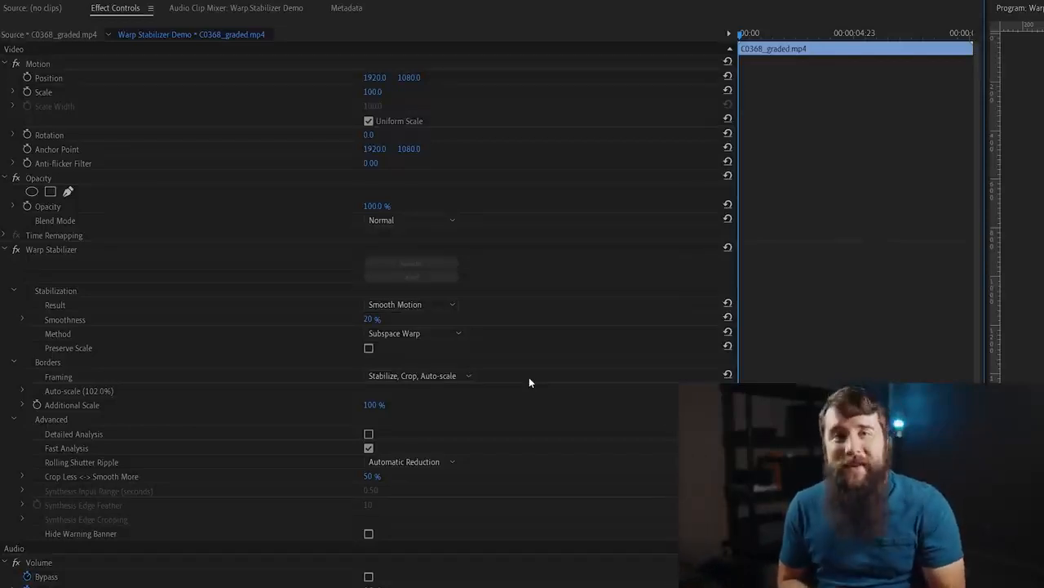
- Save the Warp Stabilizer settings as a preset named "20% Warp Stabilizer - whoismatt" with type Scale
right_click(58, 249)
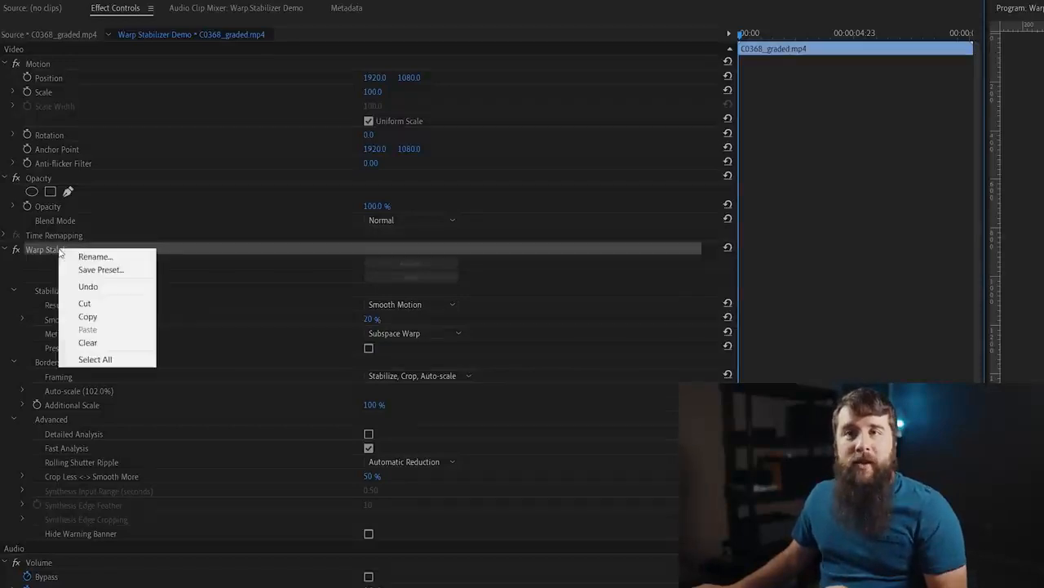
click(94, 269)
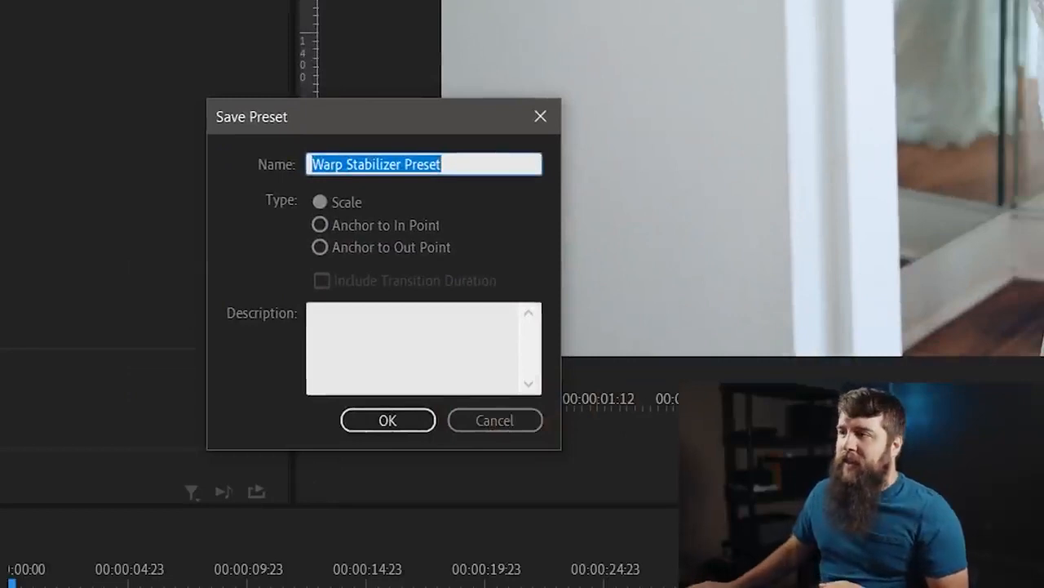
text(20% Warp S)
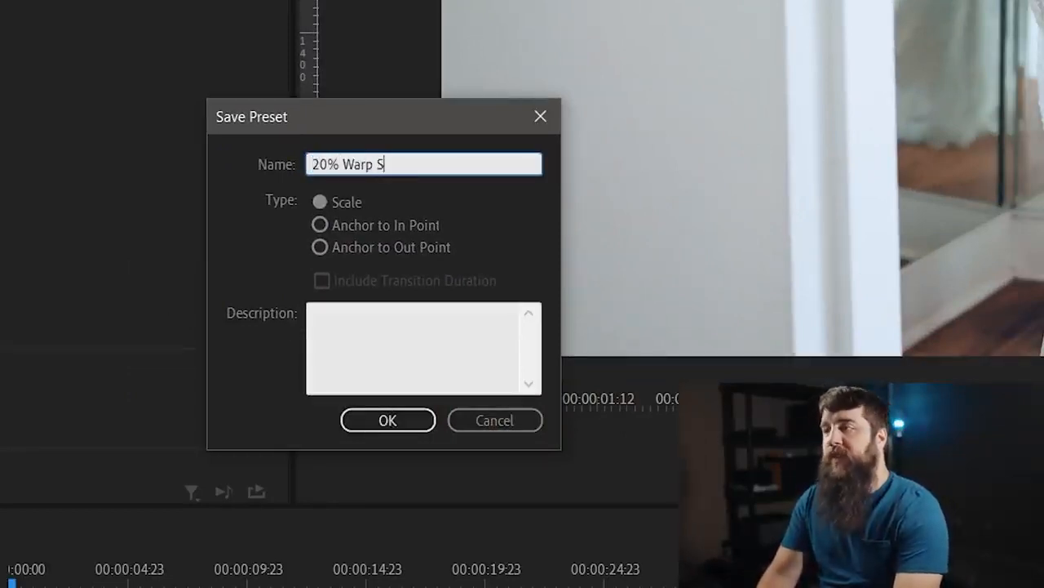
text(tabilizer - whoismatt)
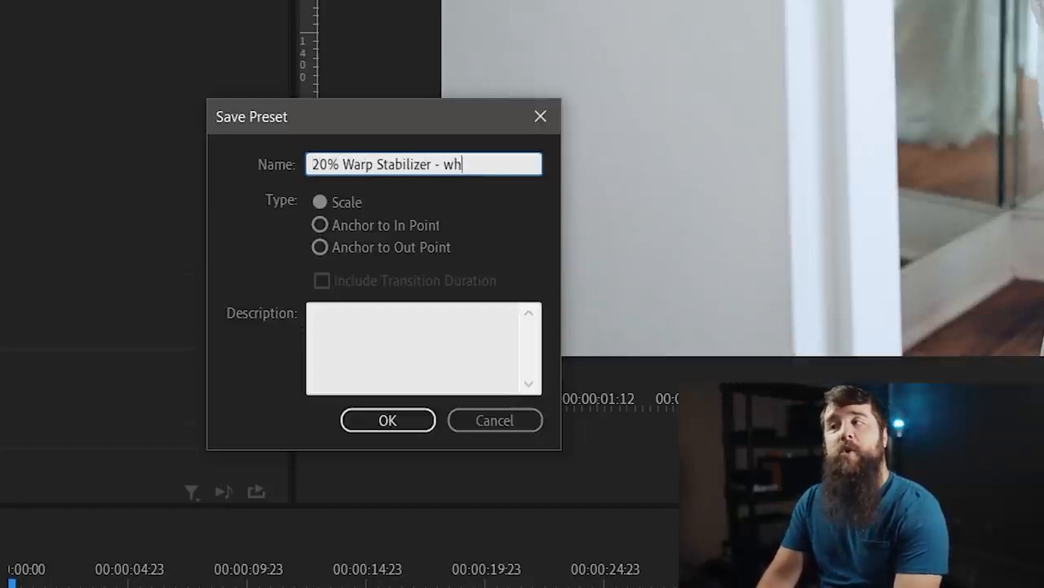
click(356, 420)
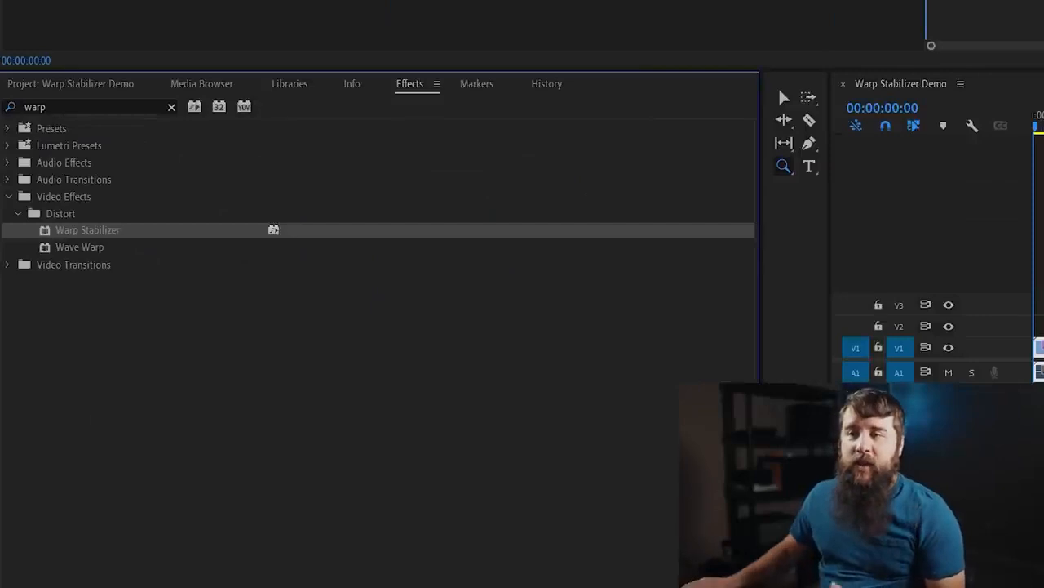
- Clear the effects search and apply the saved "20% Warp Stabilizer - whoismatt" preset to the timeline clip
click(171, 107)
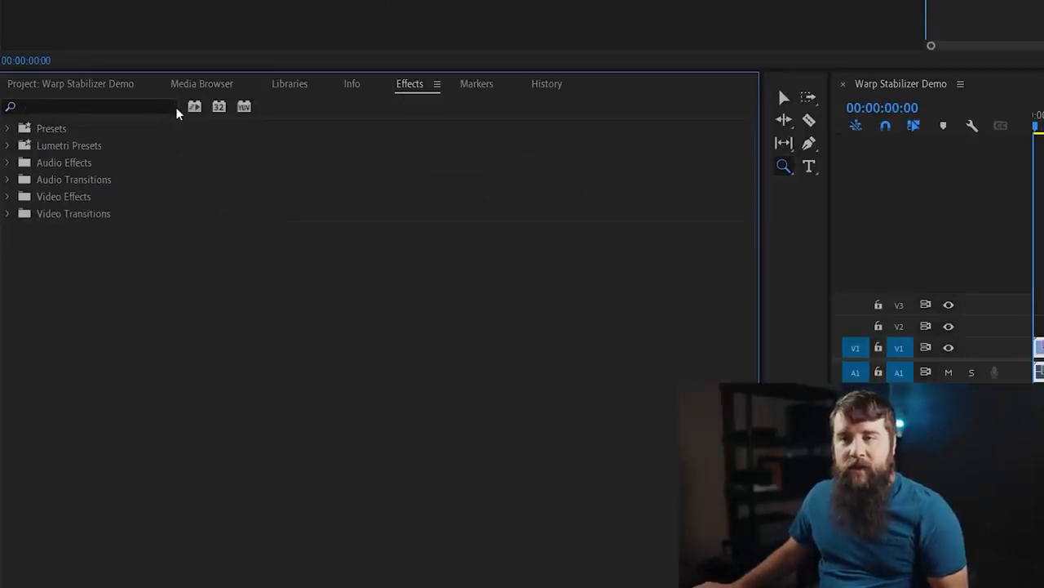
click(7, 128)
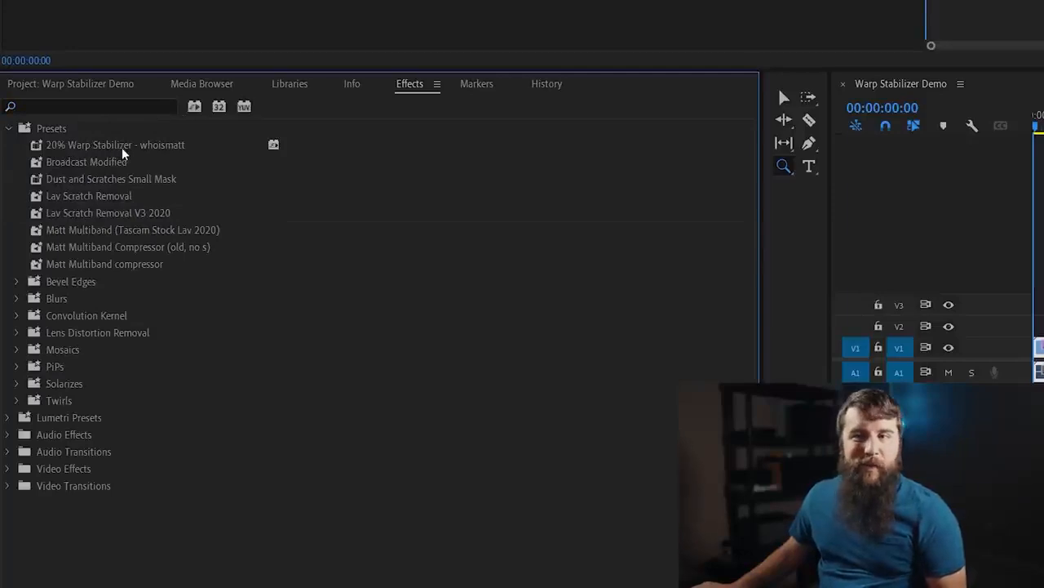
drag(122, 148, 449, 343)
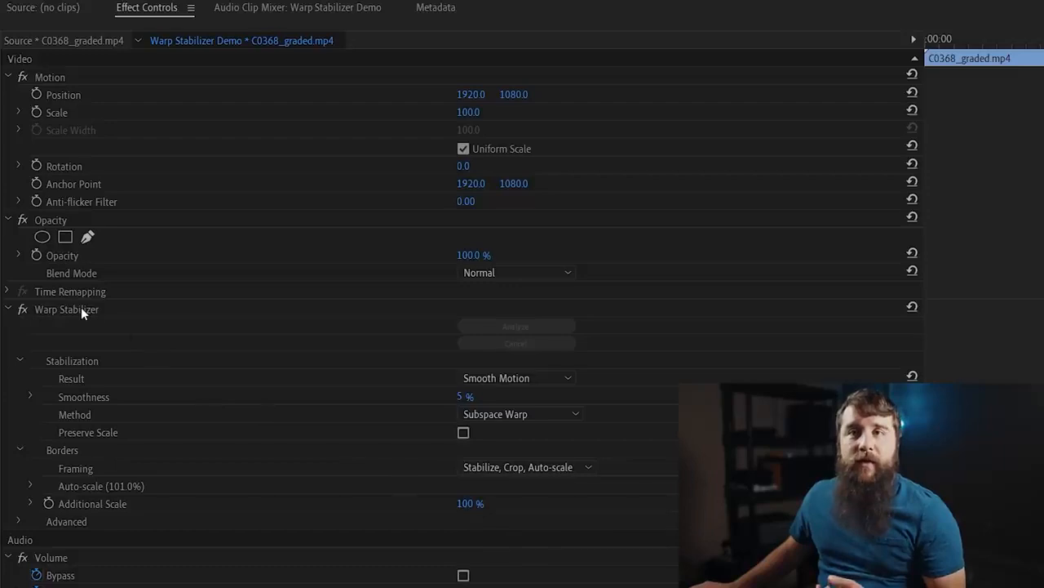
- Save the clip's Warp Stabilizer settings as a preset named "5% Warp Stabilizer - whoismatt" with type Scale
right_click(81, 310)
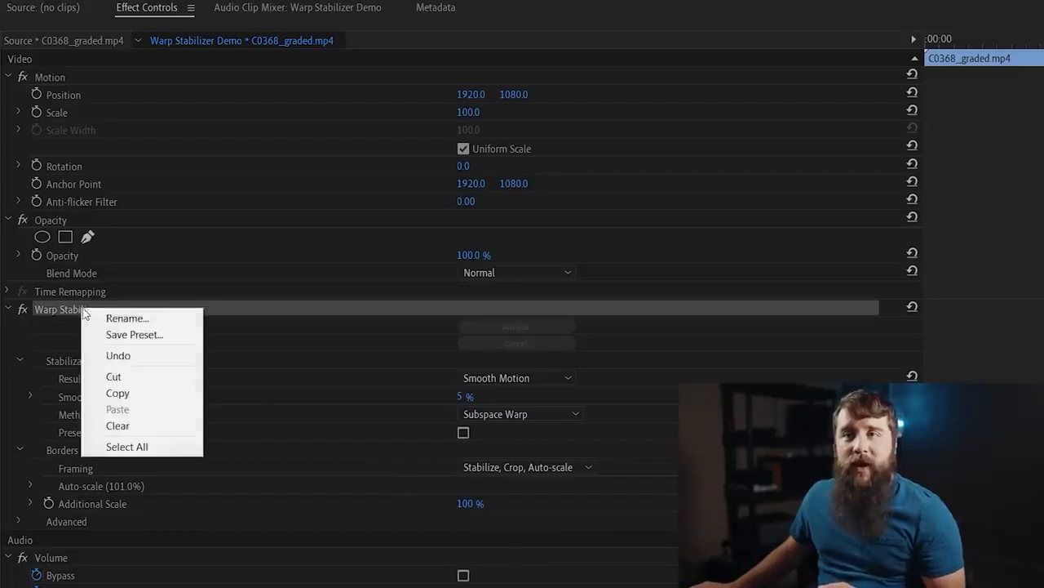
click(131, 335)
text(5)
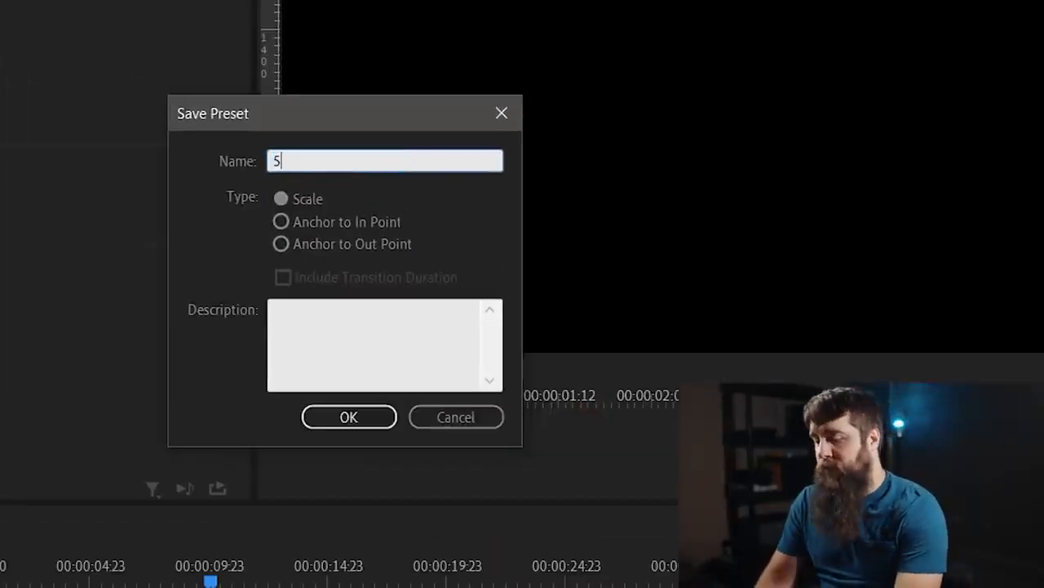
text(% Warp St)
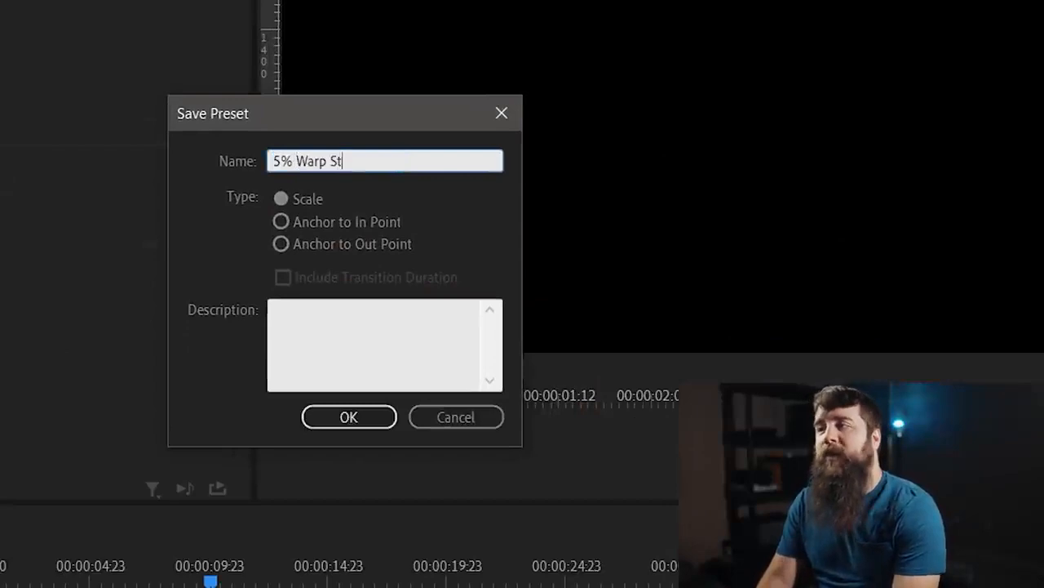
text(abilizer - whoismatt)
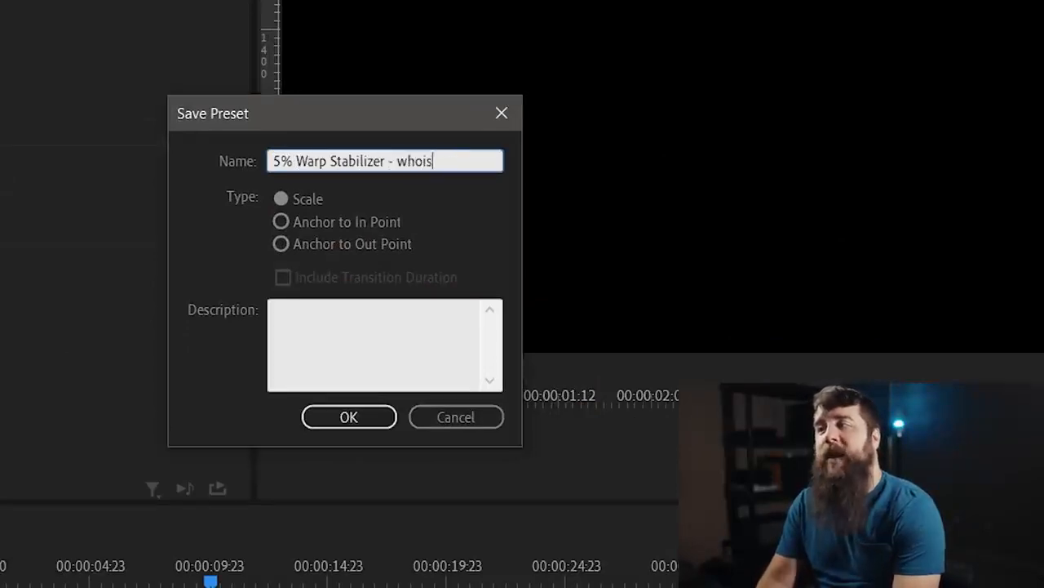
key(Return)
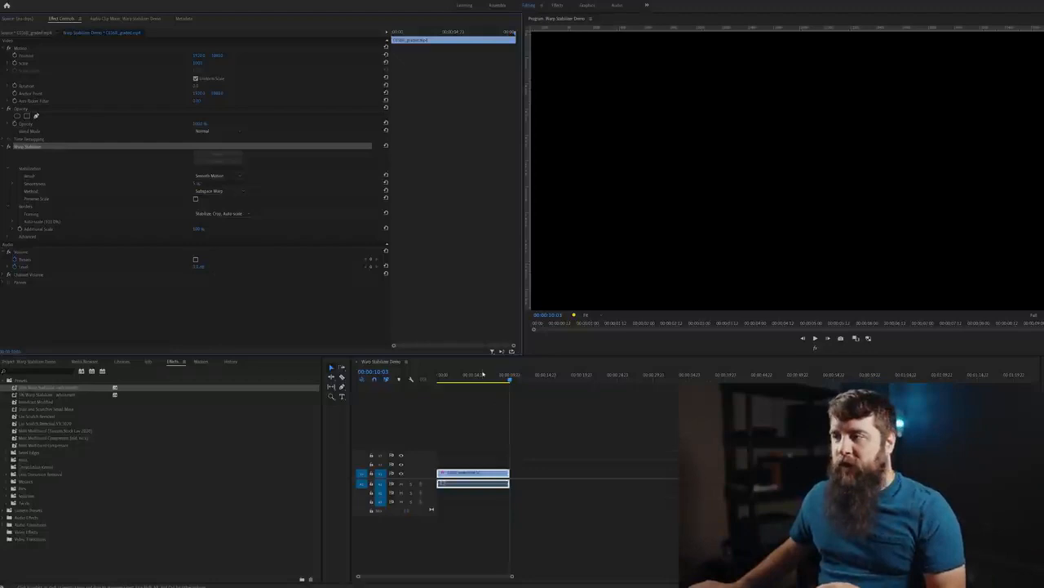
- Move the playhead to the start of the clip and set the Warp Stabilizer's Smoothness to 1%
click(438, 376)
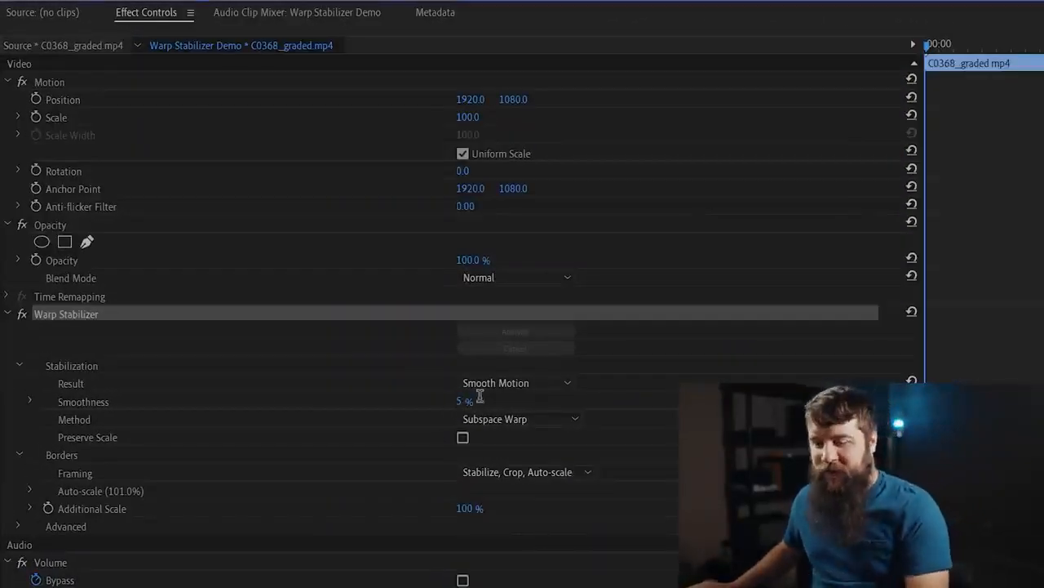
click(459, 401)
text(1)
key(Return)
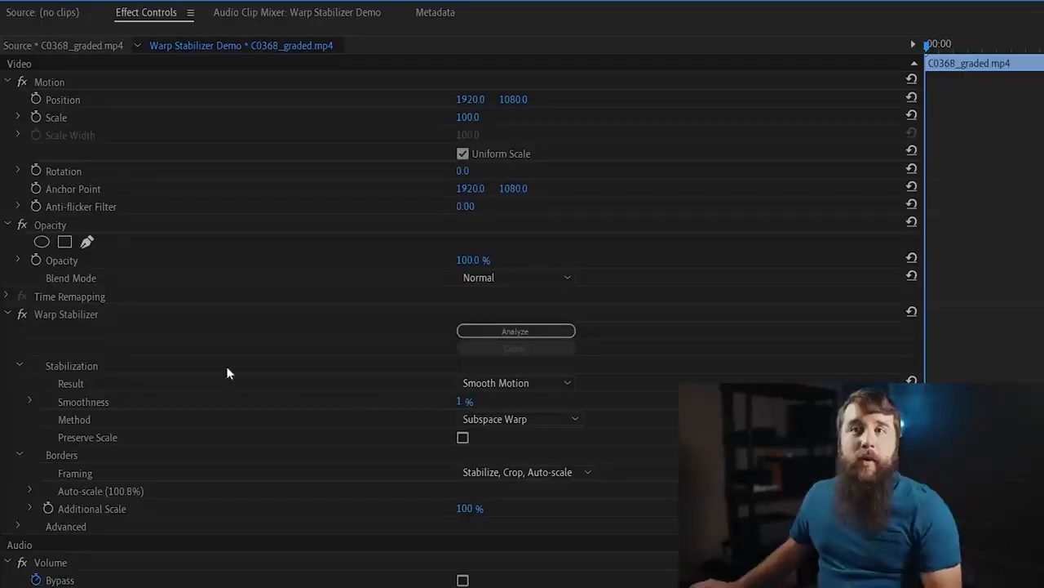
- Save the Warp Stabilizer settings as a preset named "1% Warp Stabilizer - whoismatt" with type Scale
right_click(72, 320)
click(170, 343)
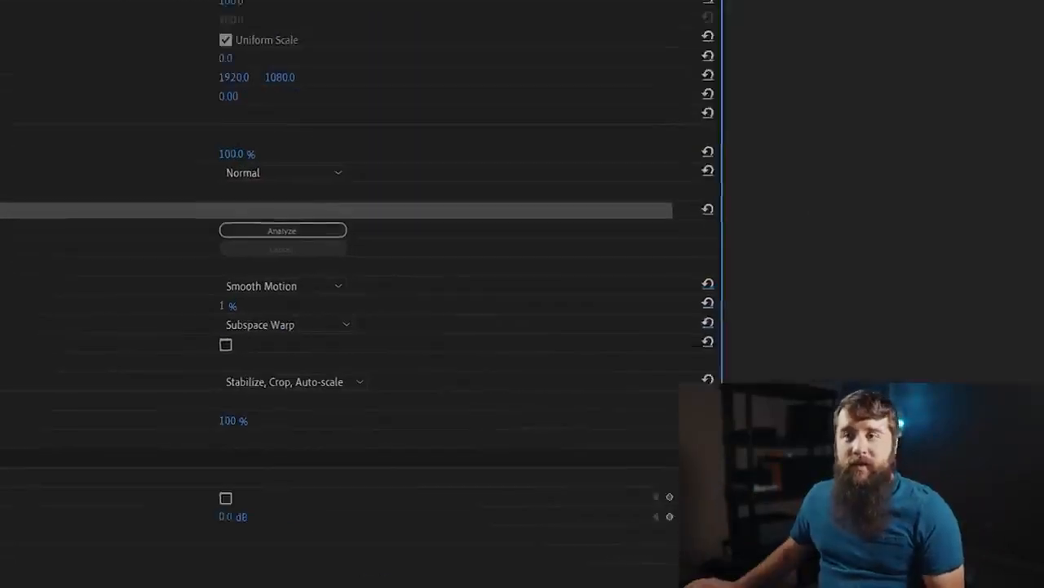
key(BackSpace)
text(1% Warp Stab)
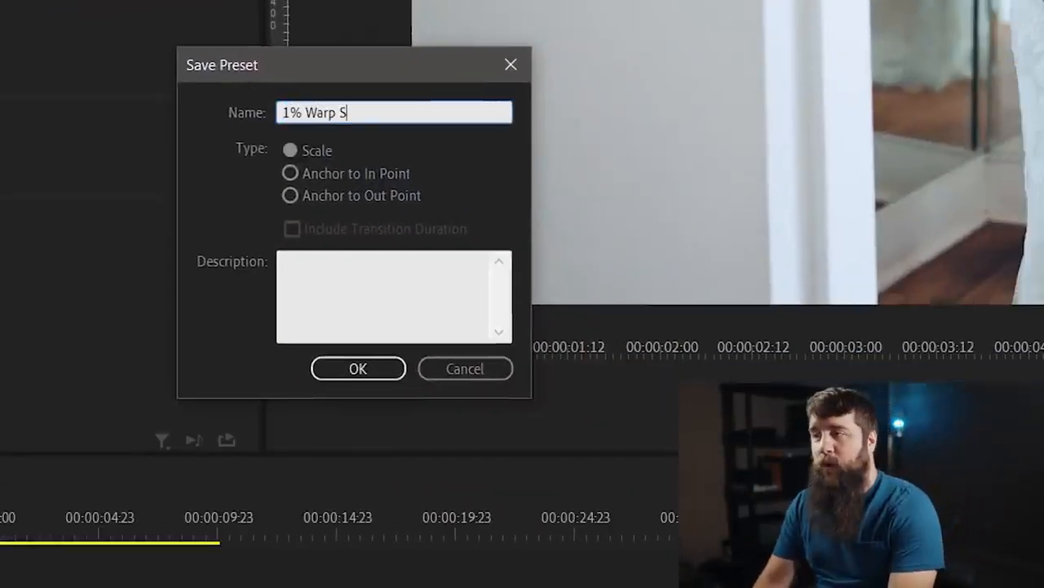
text(ilizer - whoismatt)
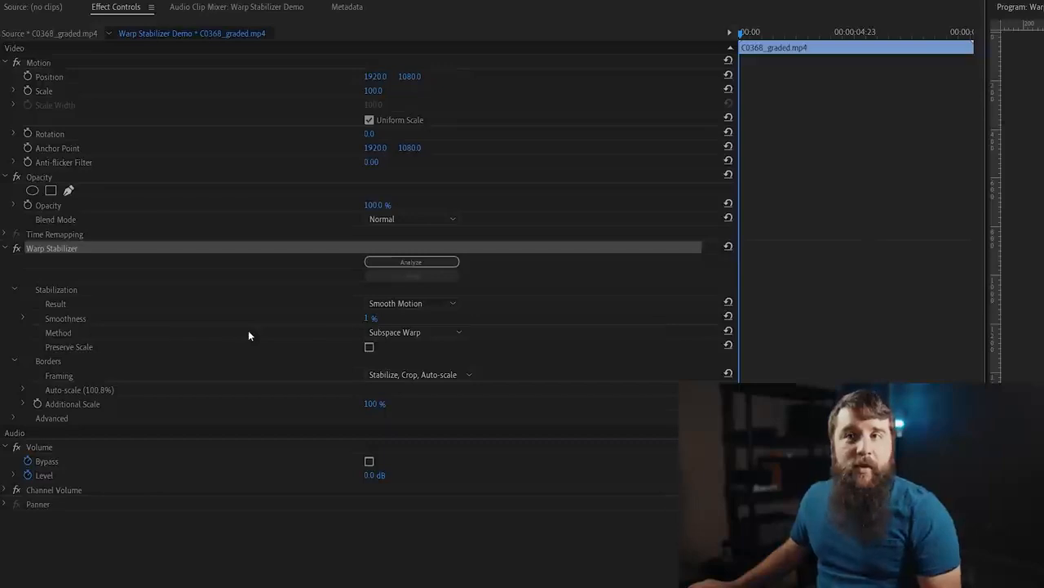
- Choose Subspace Warp as the Warp Stabilizer's Method and deselect the effect
click(449, 333)
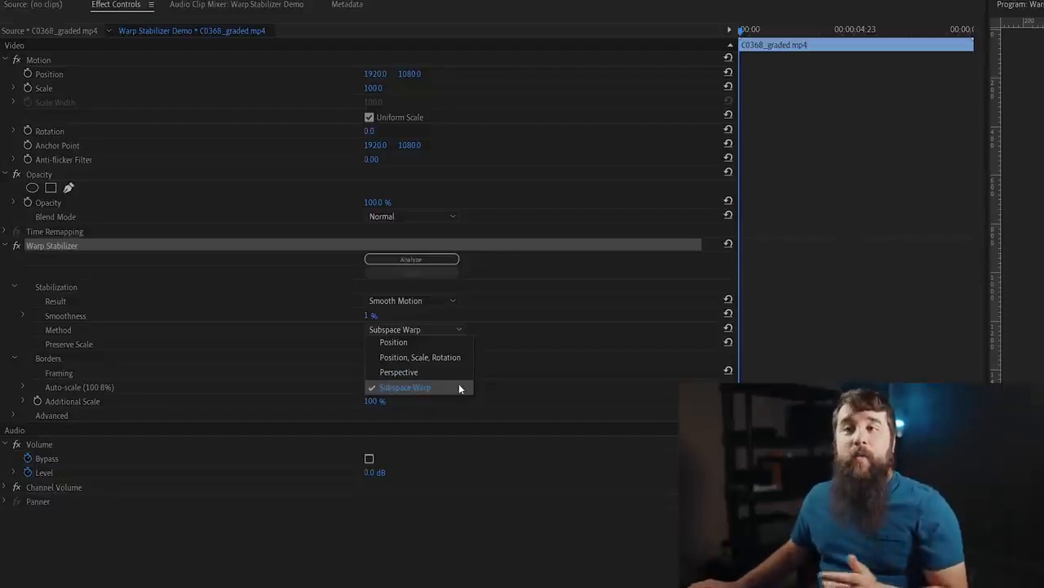
click(459, 387)
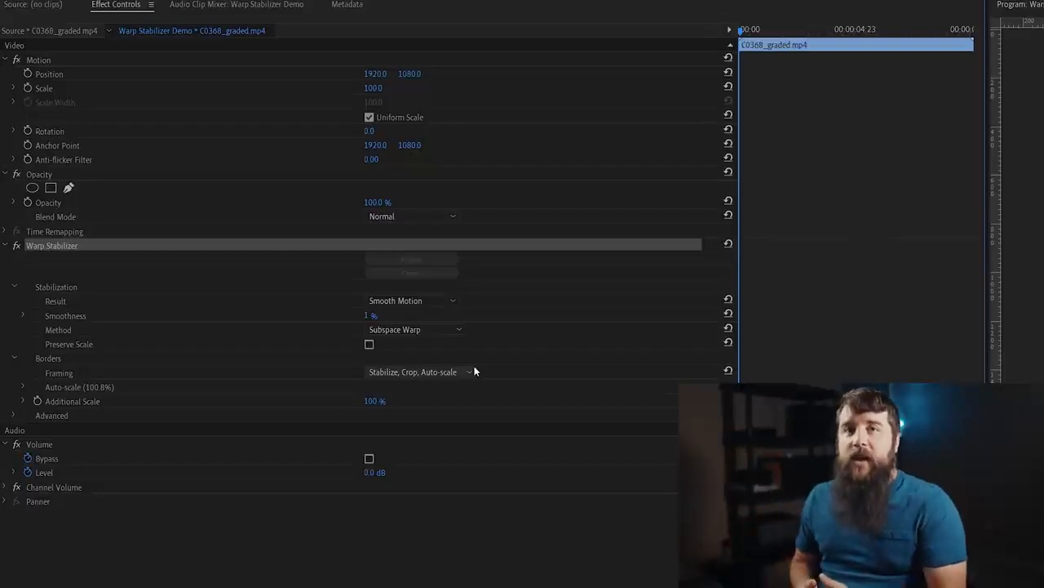
click(150, 387)
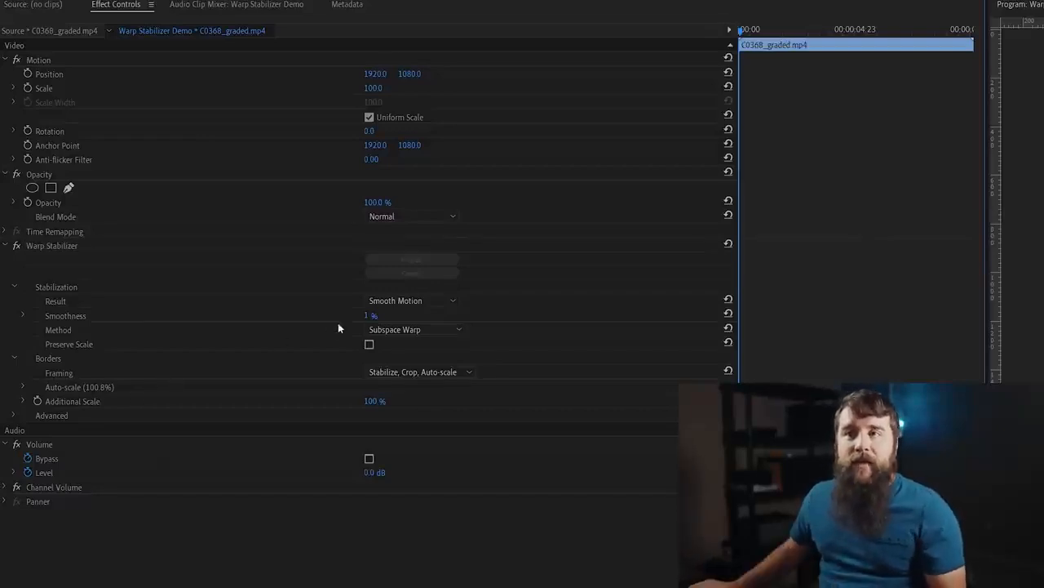
- Set the Warp Stabilizer's Smoothness to 20% and enable Preserve Scale
click(375, 315)
text(20)
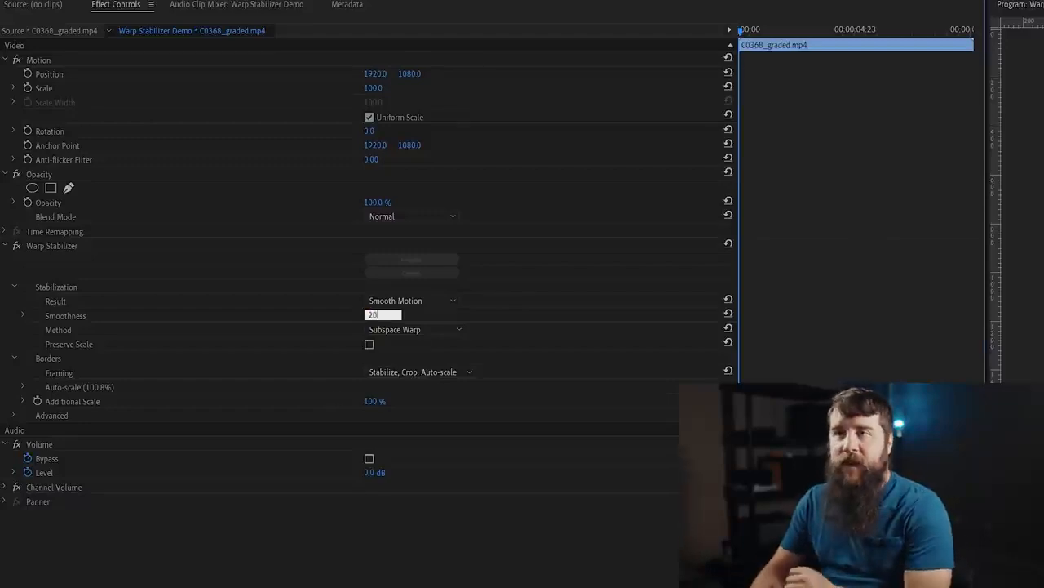
key(Return)
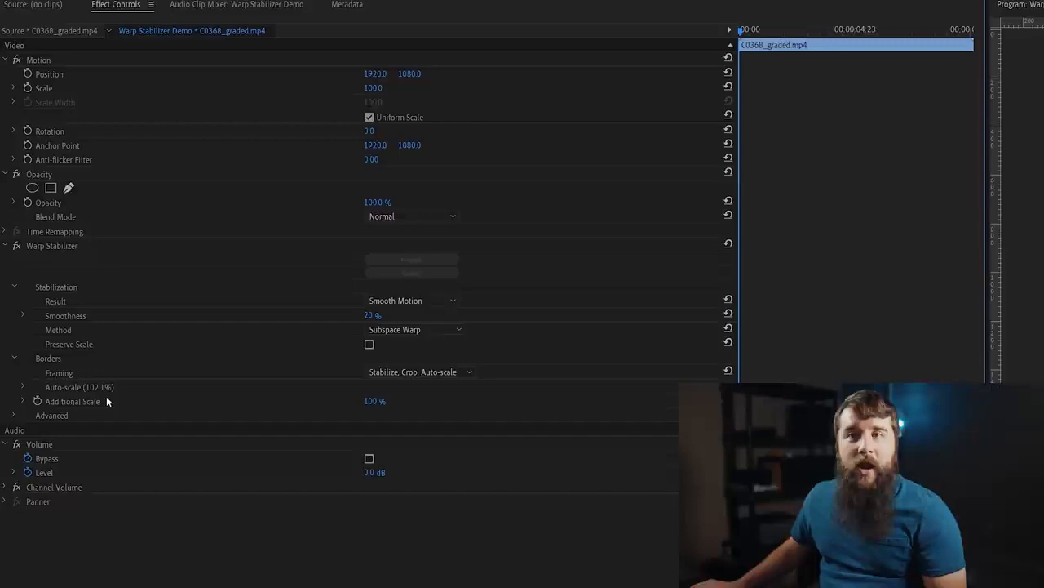
click(369, 344)
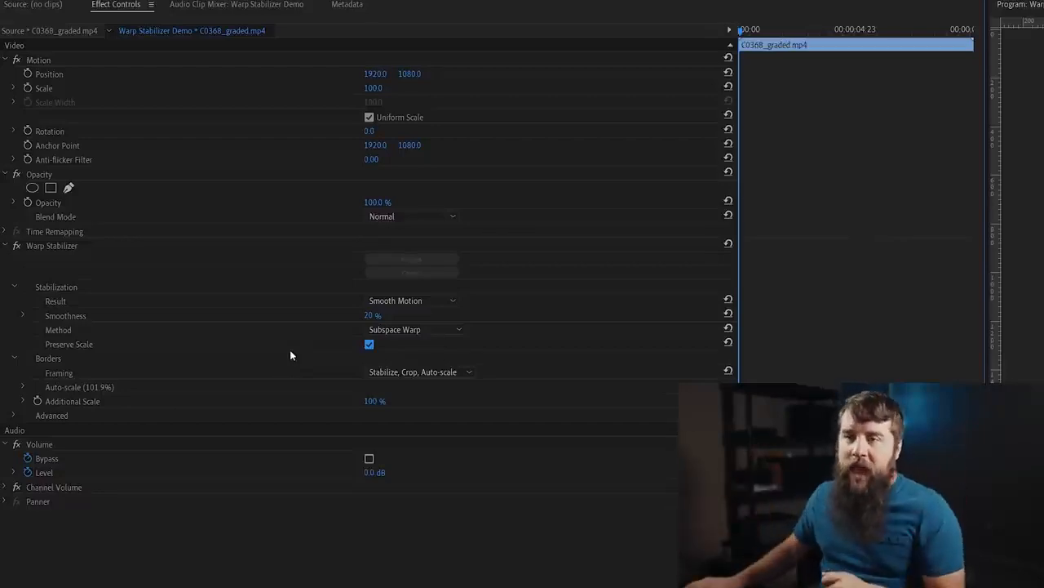
- In the Advanced settings, try Crop Less <-> Smooth More at 1% and 92%, and finish by setting it to 50%
click(13, 416)
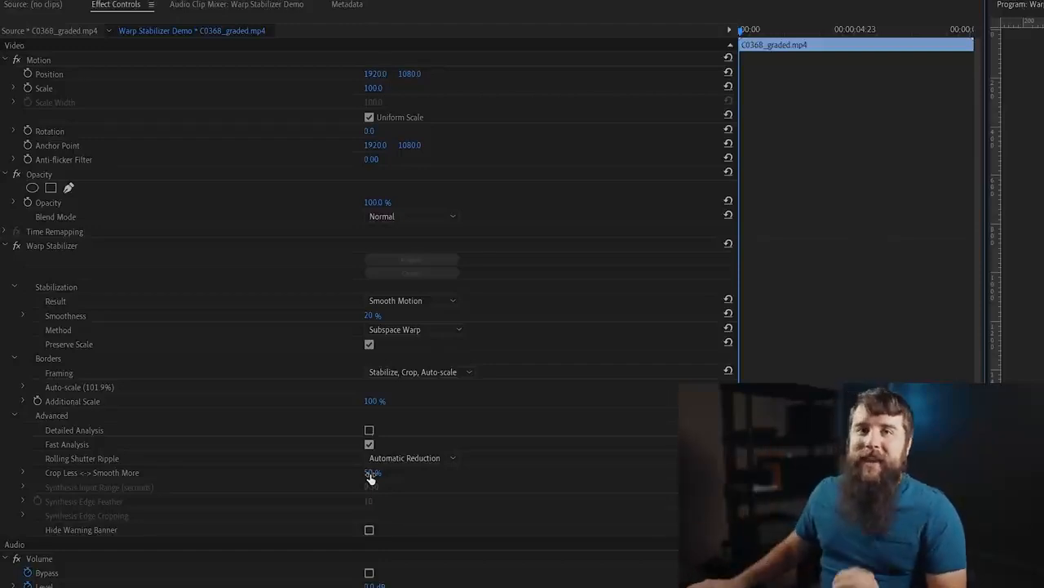
drag(382, 472, 326, 471)
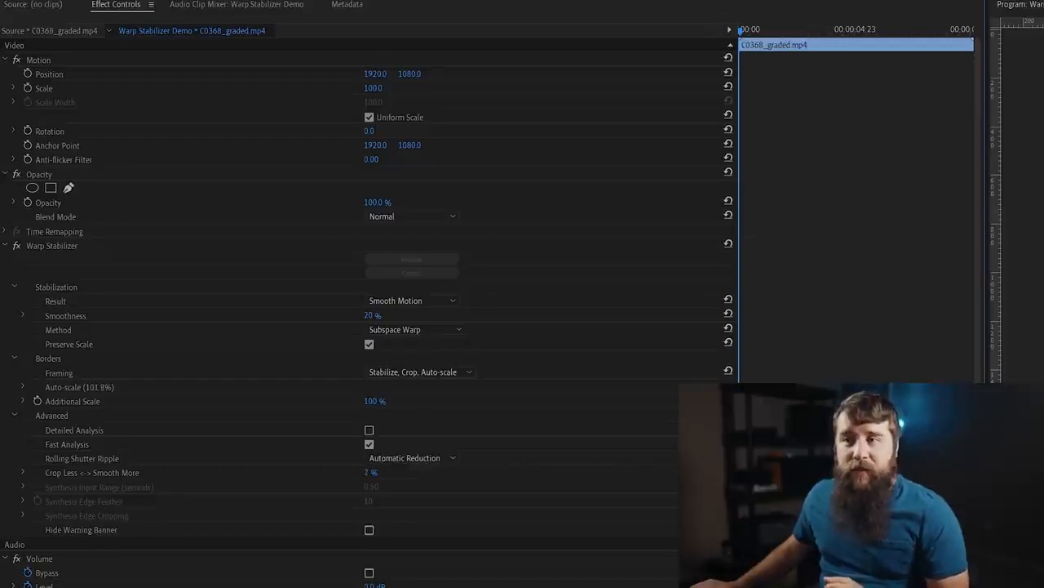
drag(371, 472, 400, 485)
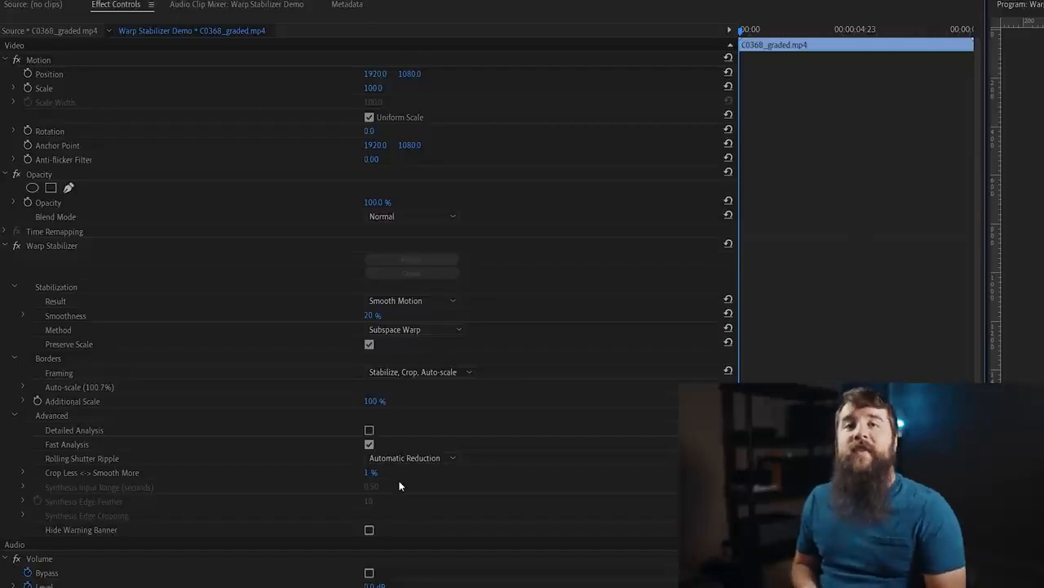
drag(372, 478, 398, 474)
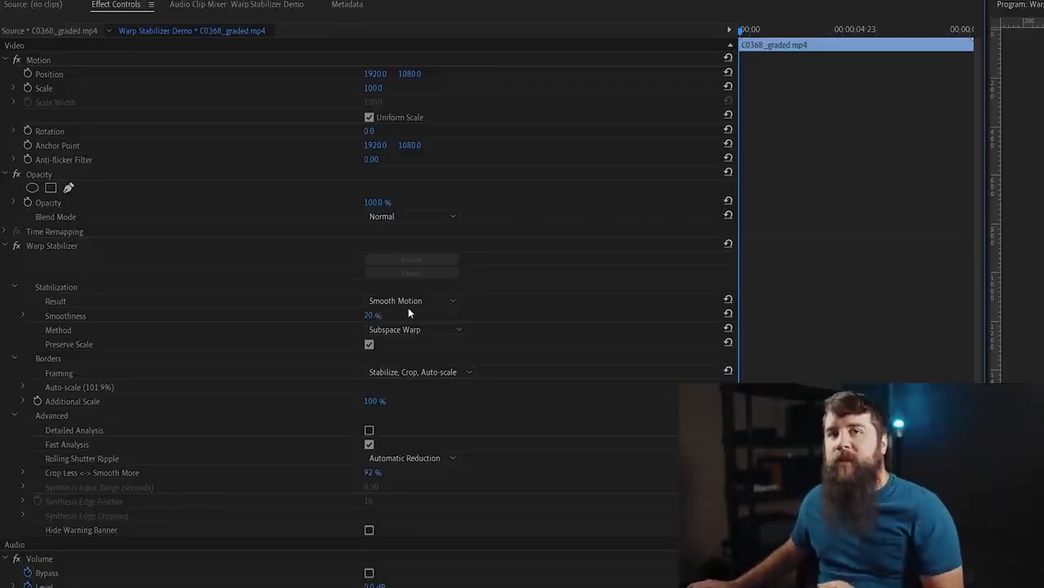
click(372, 473)
text(50)
key(Return)
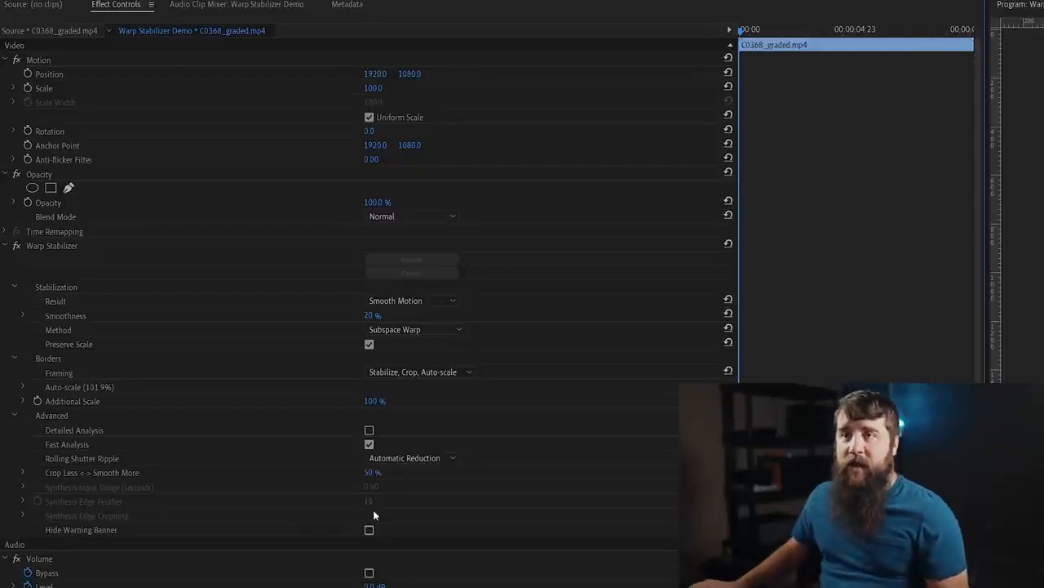
- Turn off Preserve Scale for the Warp Stabilizer and deselect the setting
click(369, 344)
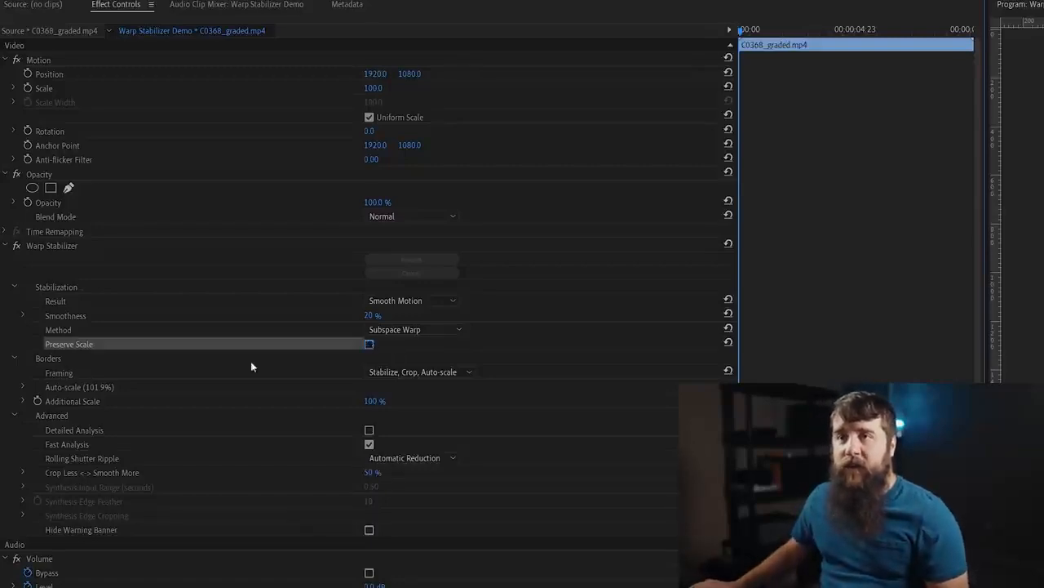
click(75, 361)
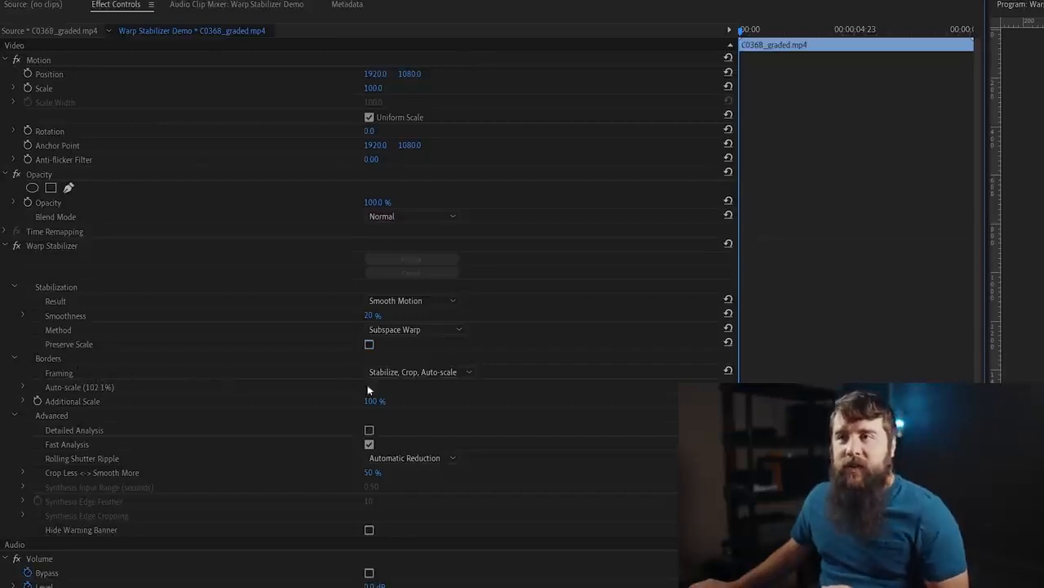
click(468, 372)
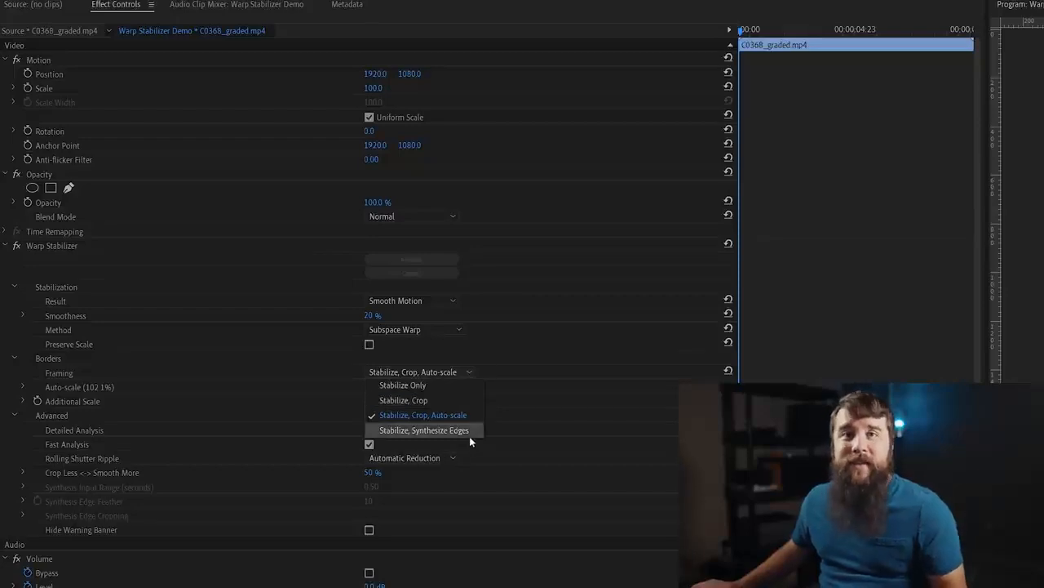
click(533, 413)
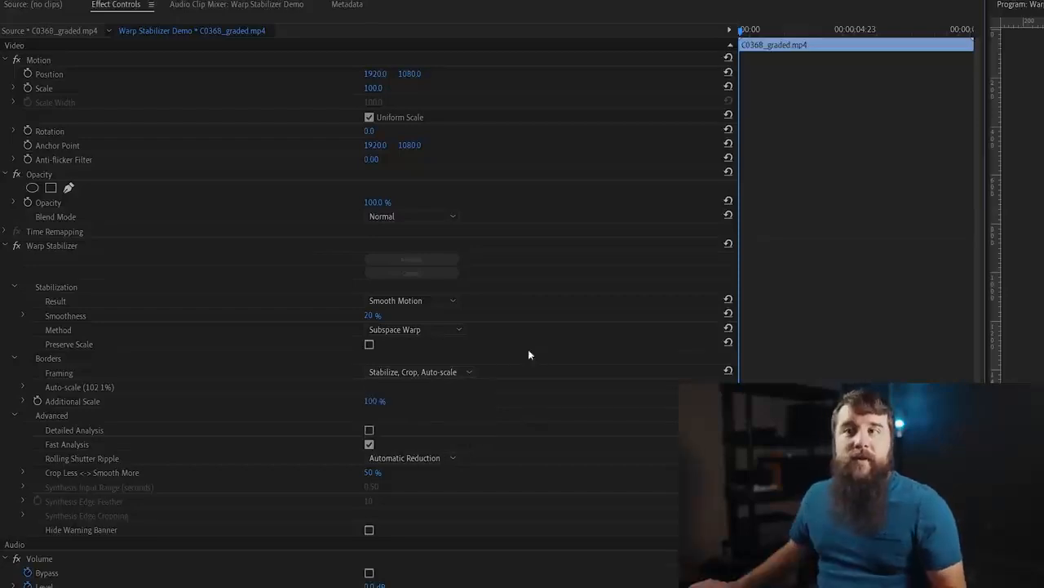
click(460, 331)
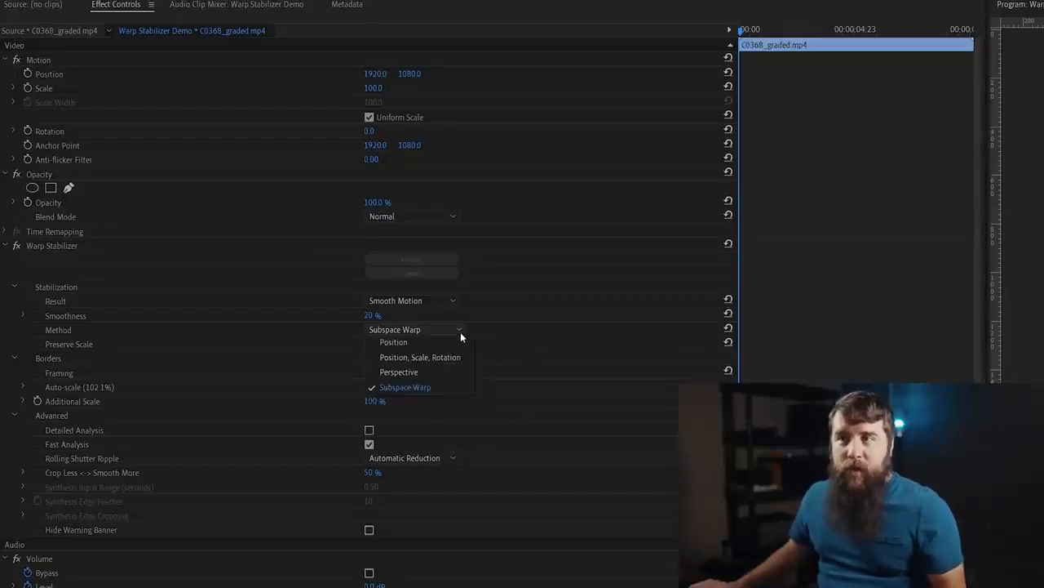
click(527, 359)
click(461, 373)
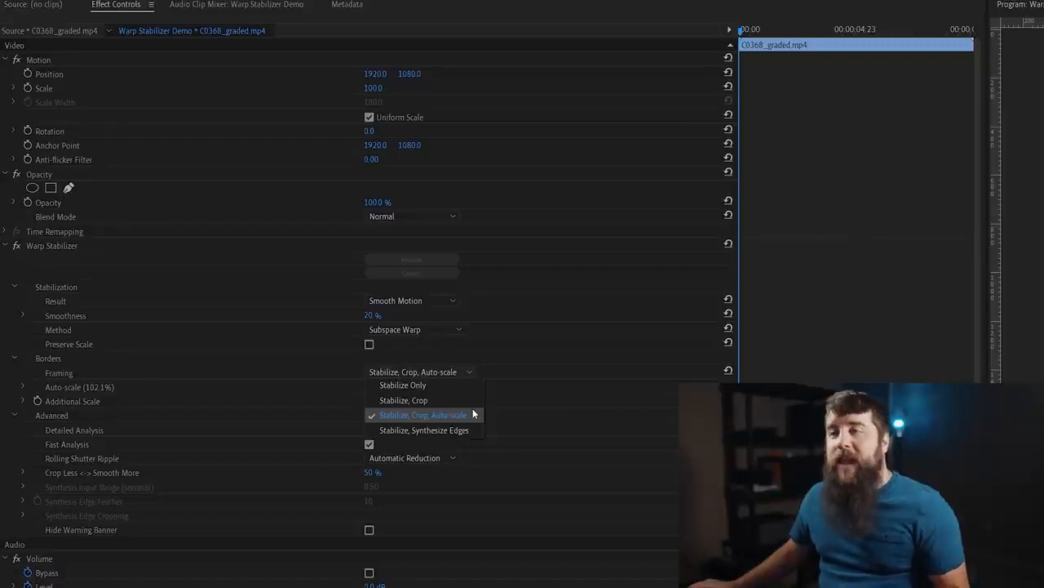
click(544, 400)
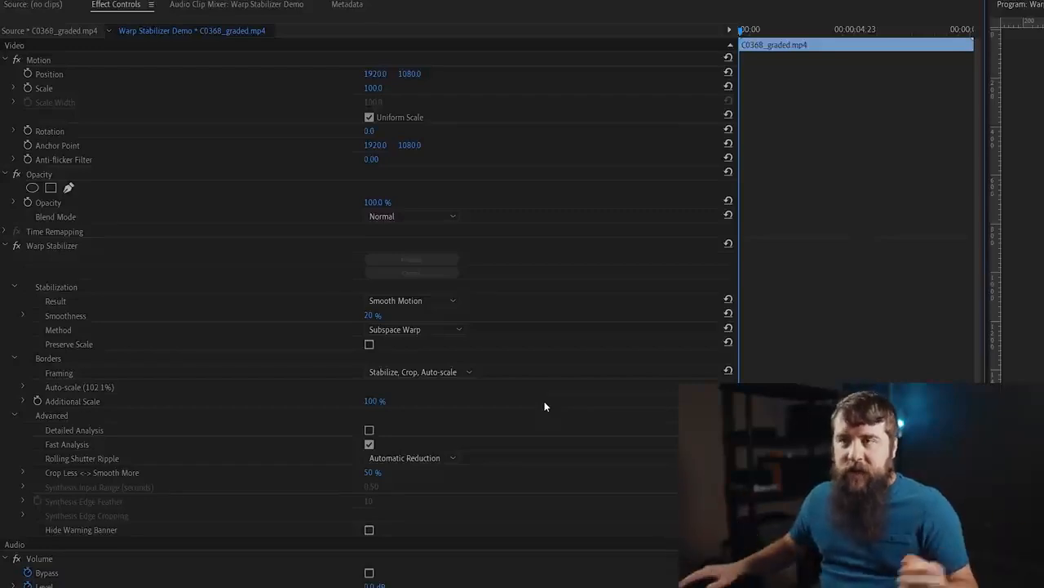
- Set the Warp Stabilizer's Framing to Stabilize, Synthesize Edges
click(465, 376)
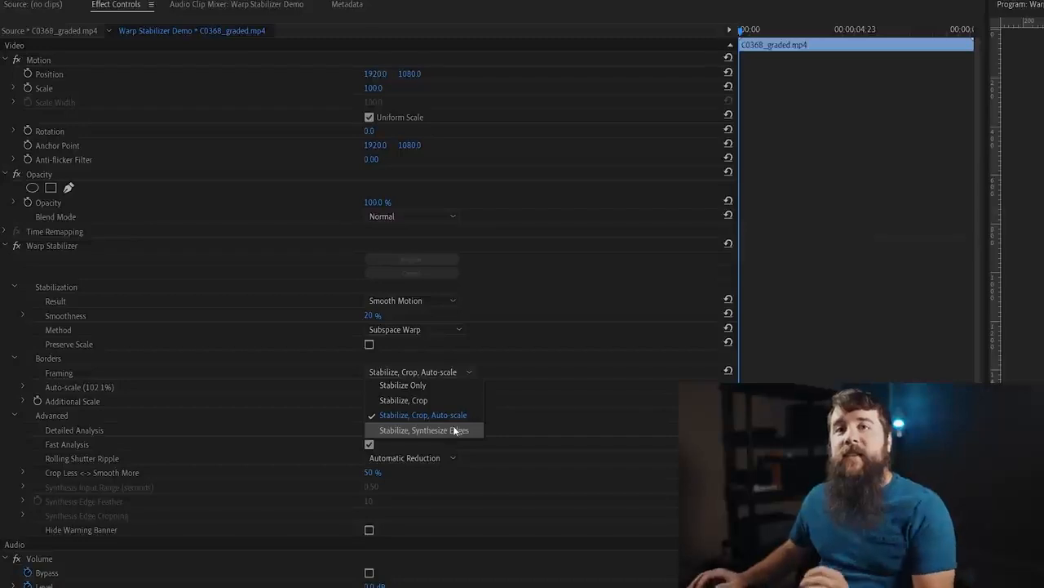
click(410, 395)
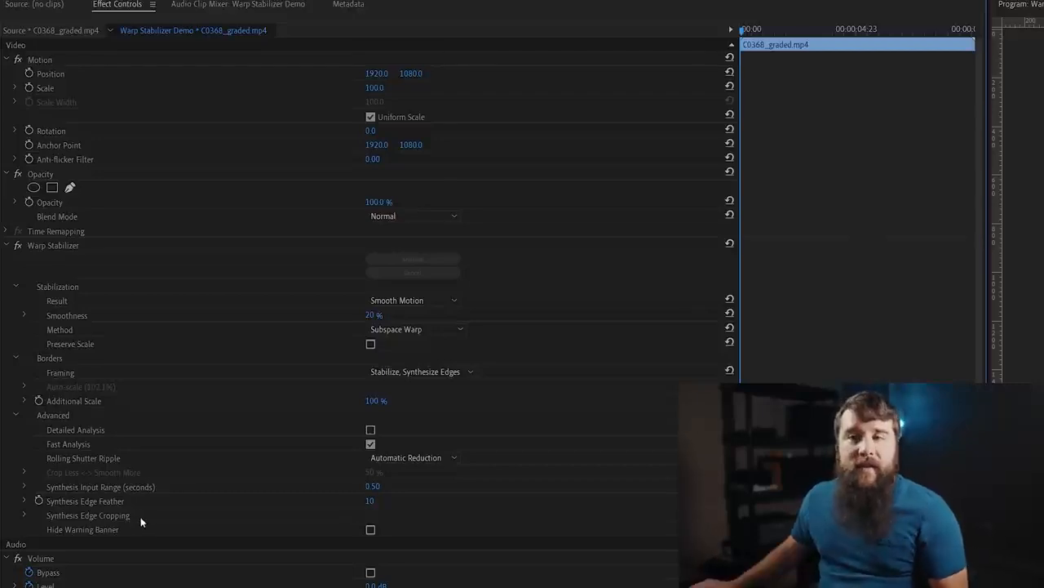
- Try a Top value of 132 for Synthesis Edge Cropping and an Additional Scale of 120% in the Warp Stabilizer
click(24, 516)
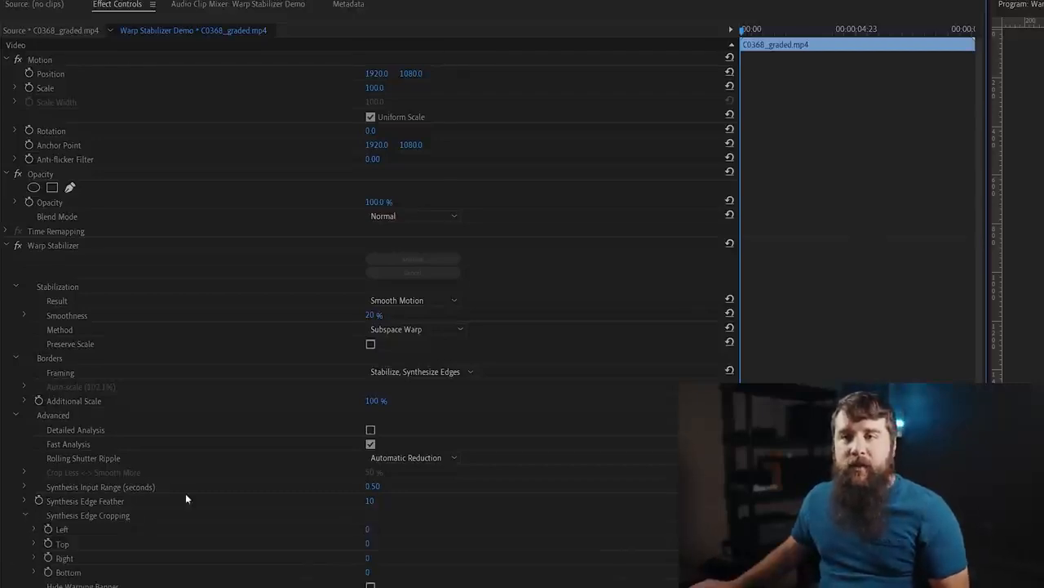
scroll(200, 490, down, 1)
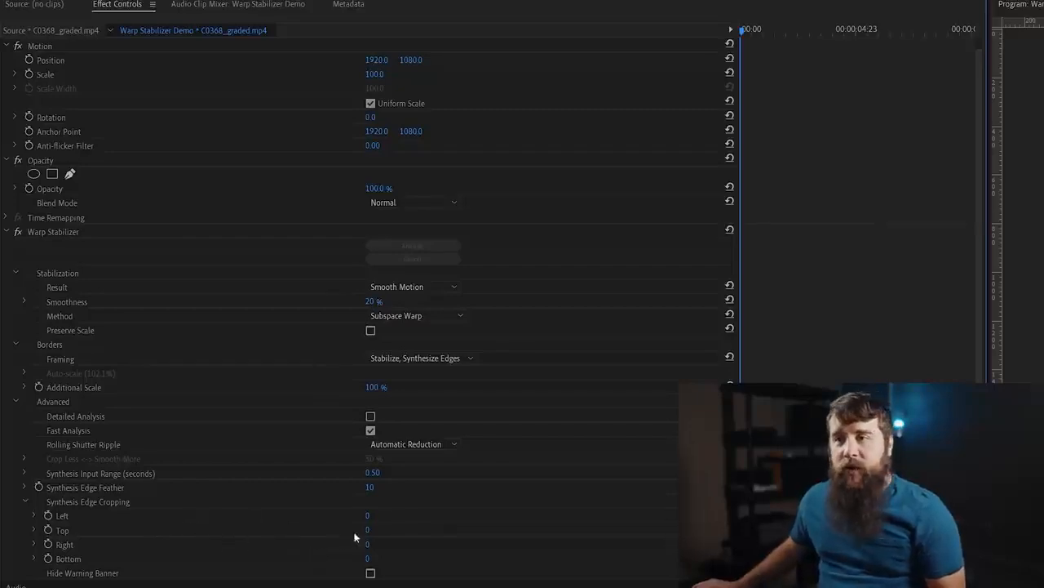
drag(370, 532, 478, 532)
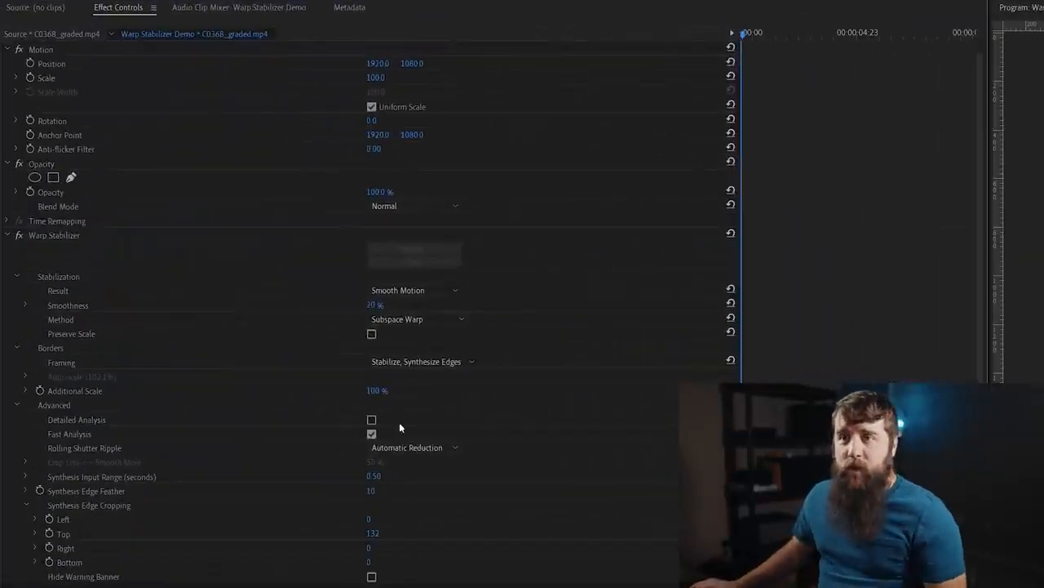
click(13, 255)
text(120)
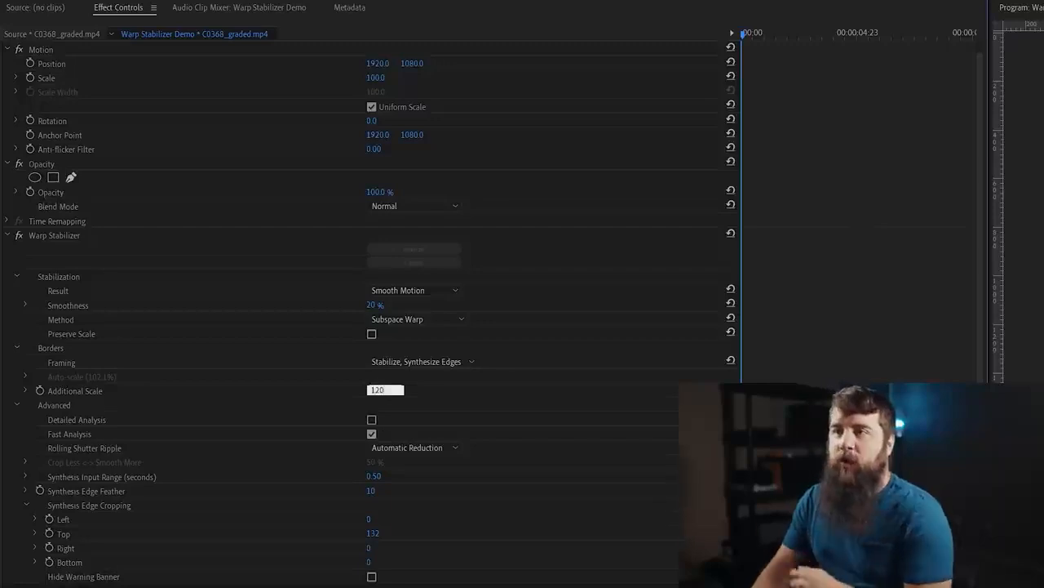
key(Return)
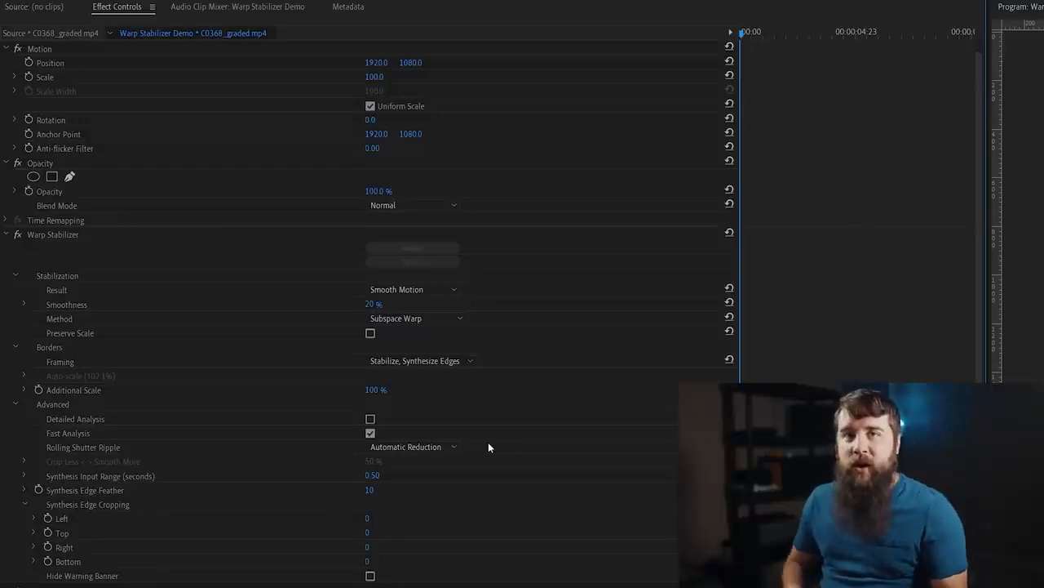
click(425, 446)
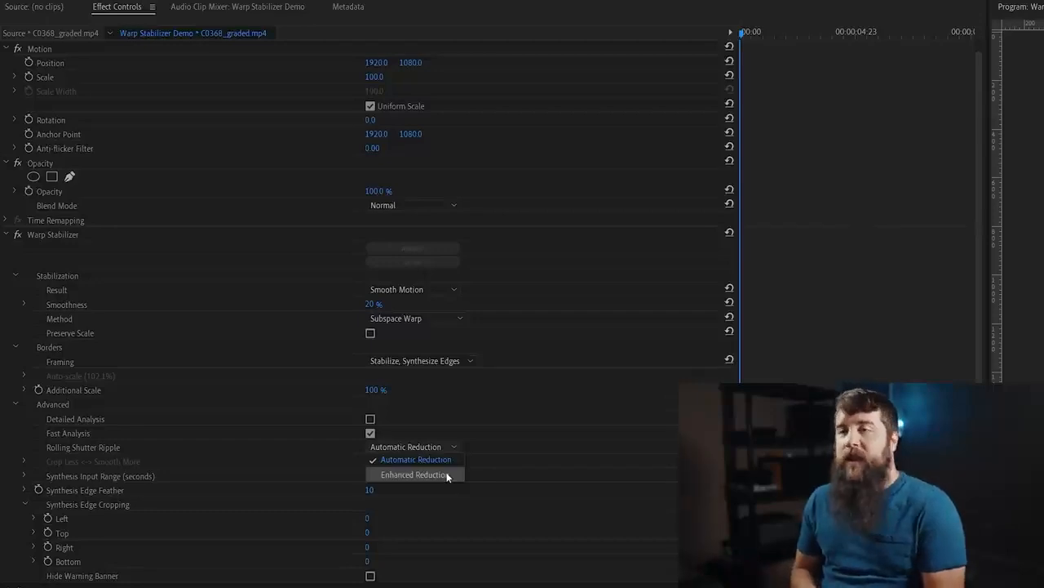
click(550, 422)
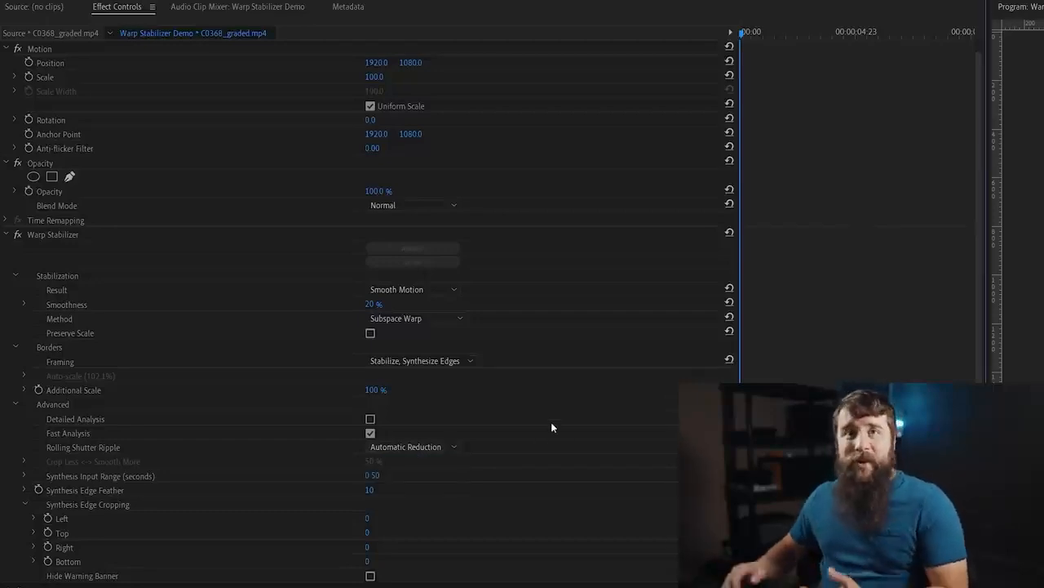